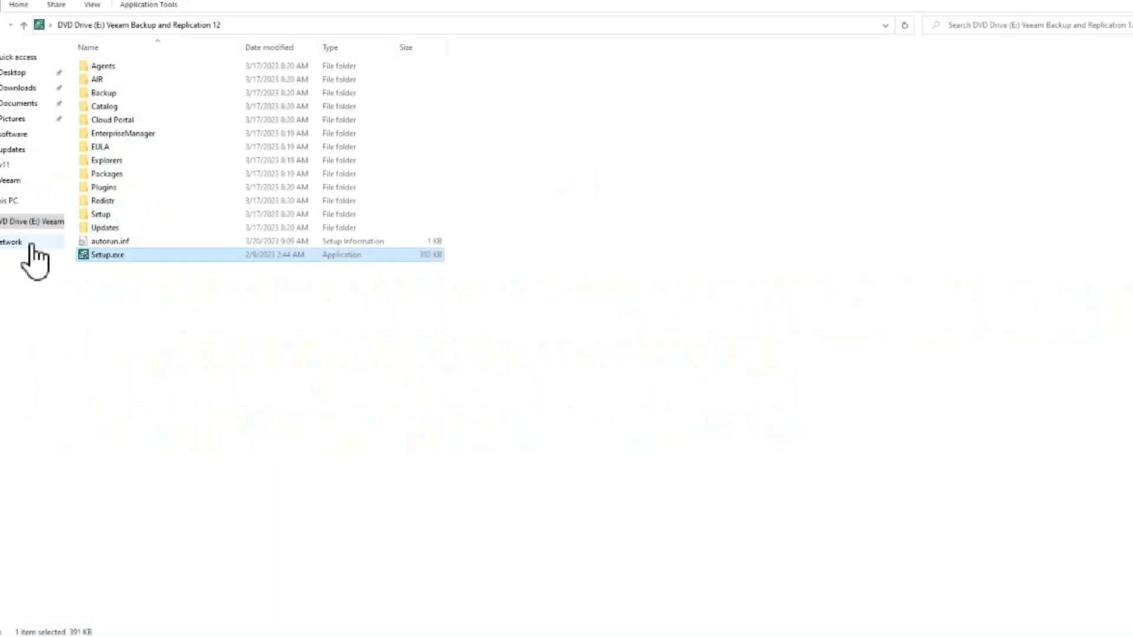
Launch the Veeam Backup & Replication 12 setup from the DVD drive, choose the Veeam Backup & Replication upgrade and accept its license agreements.
{"action": "double_click", "coordinate": [107, 256]}
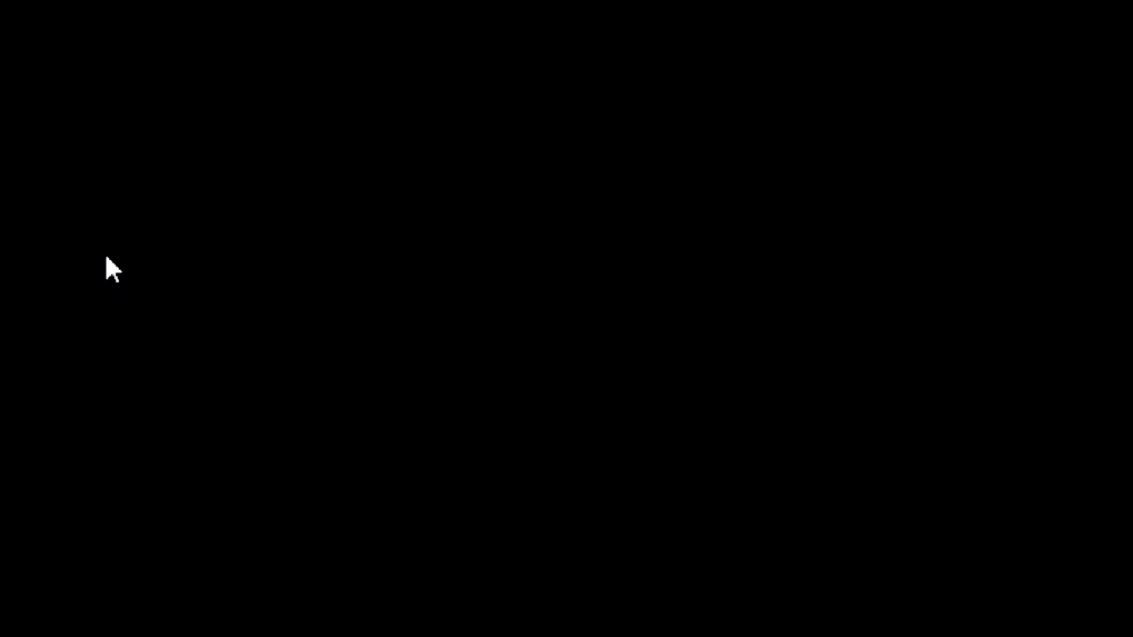
{"action": "left_click", "coordinate": [497, 407]}
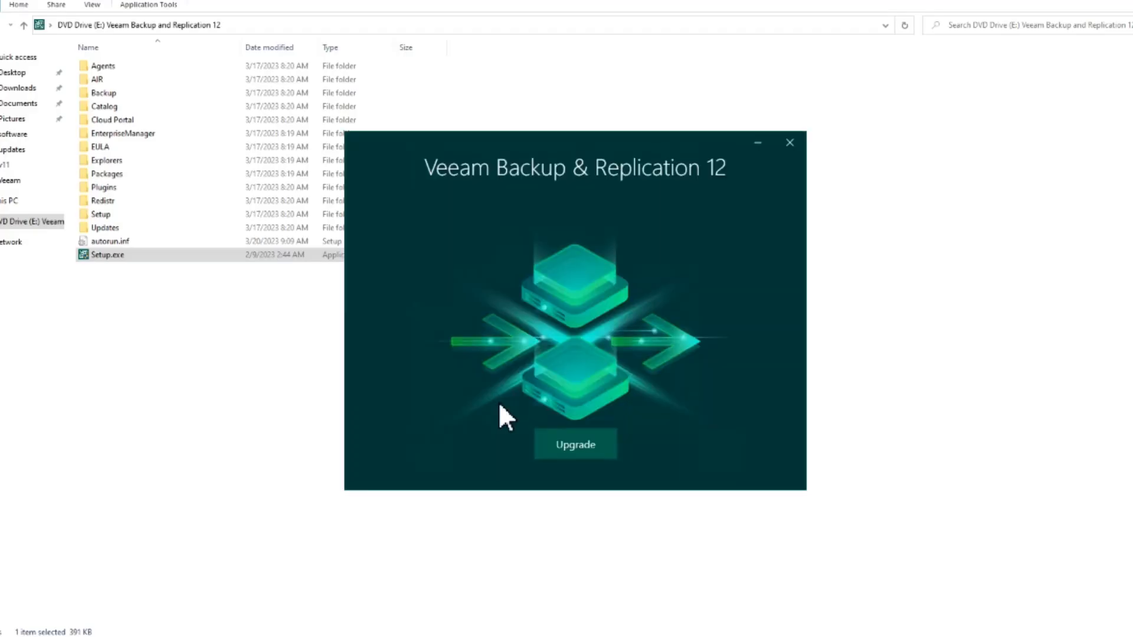
{"action": "left_click", "coordinate": [565, 443]}
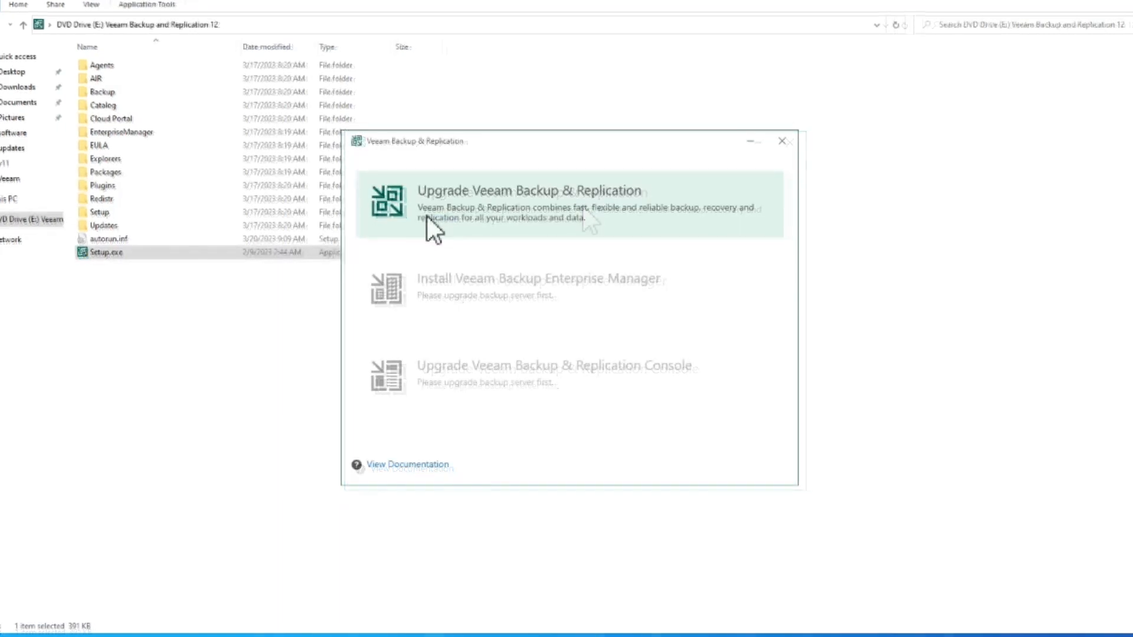
{"action": "left_click", "coordinate": [431, 219]}
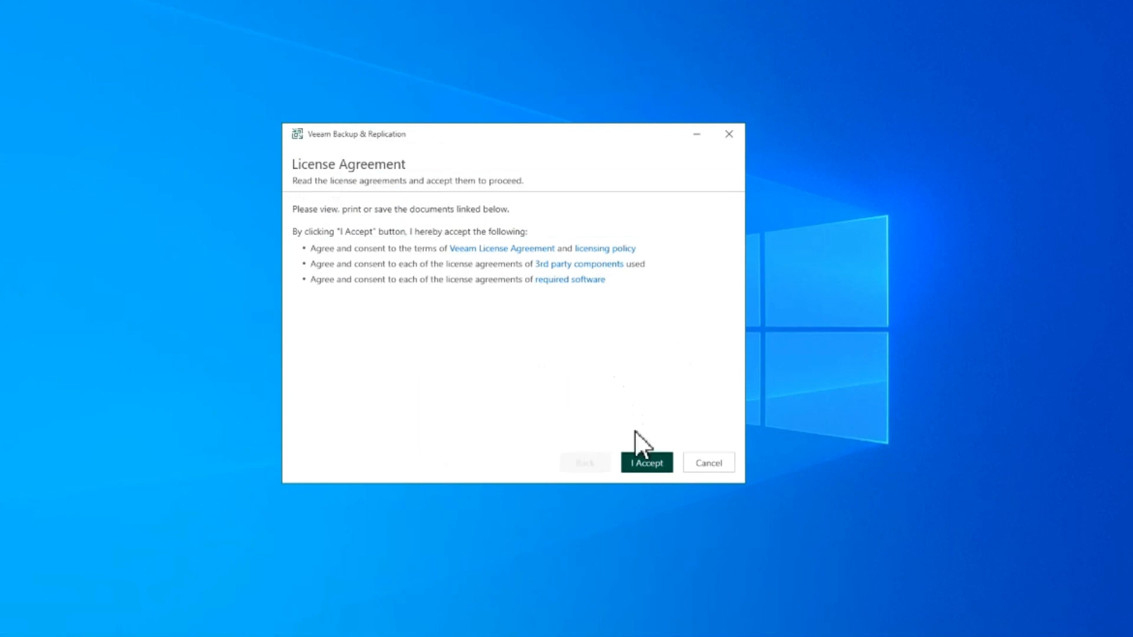
{"action": "left_click", "coordinate": [649, 463]}
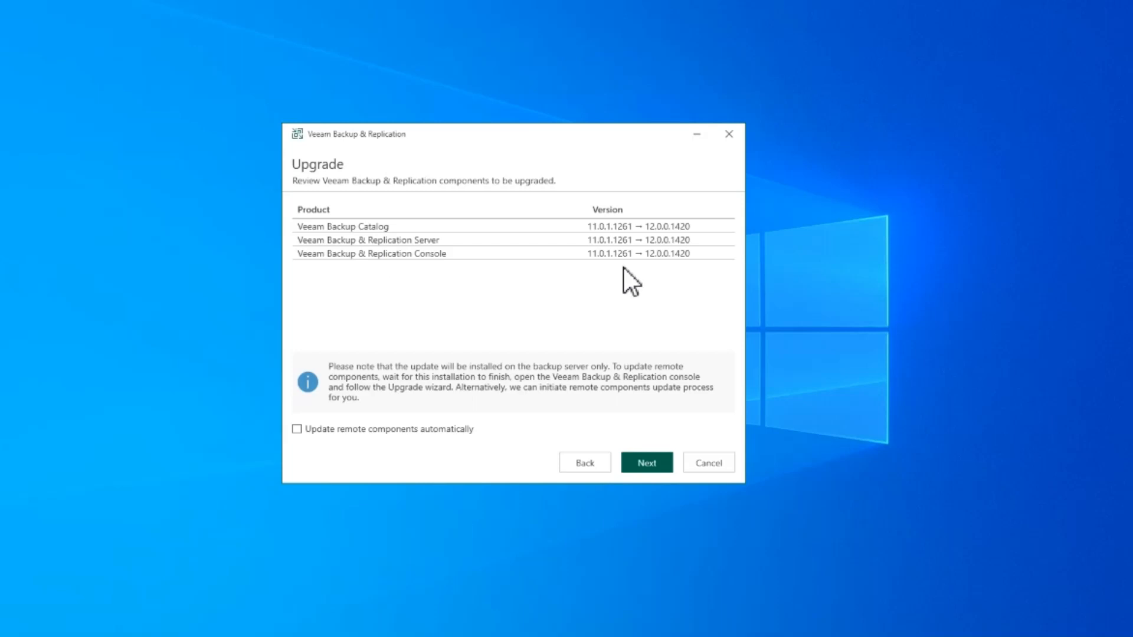
Enable automatic updating of remote components and proceed through the system configuration check.
{"action": "left_click", "coordinate": [456, 429]}
{"action": "left_click", "coordinate": [633, 458]}
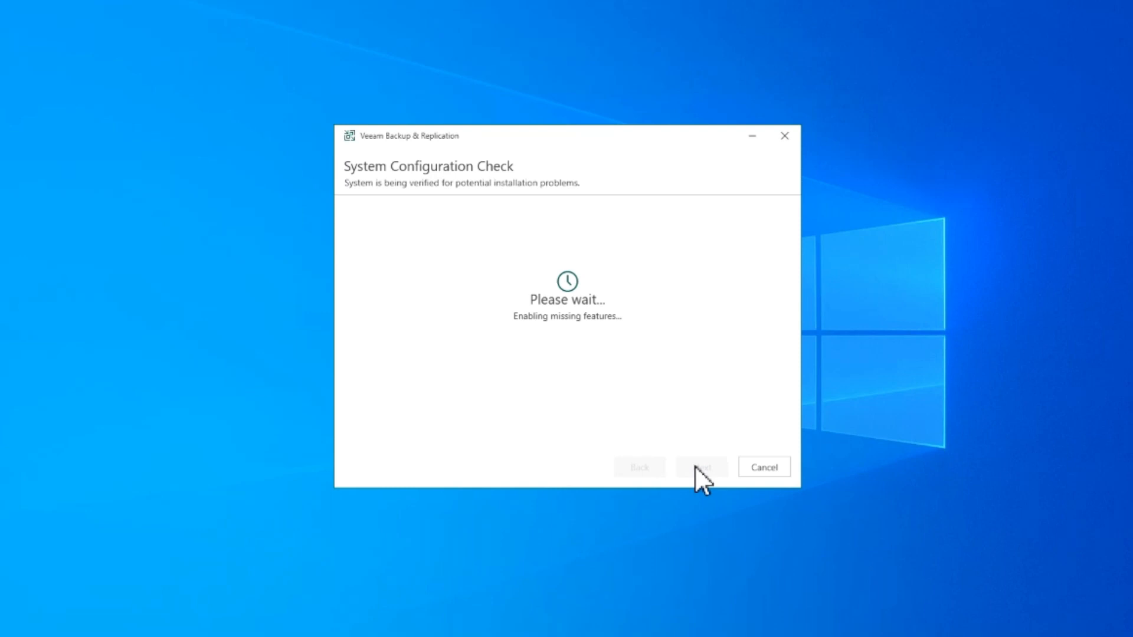
{"action": "left_click", "coordinate": [704, 477]}
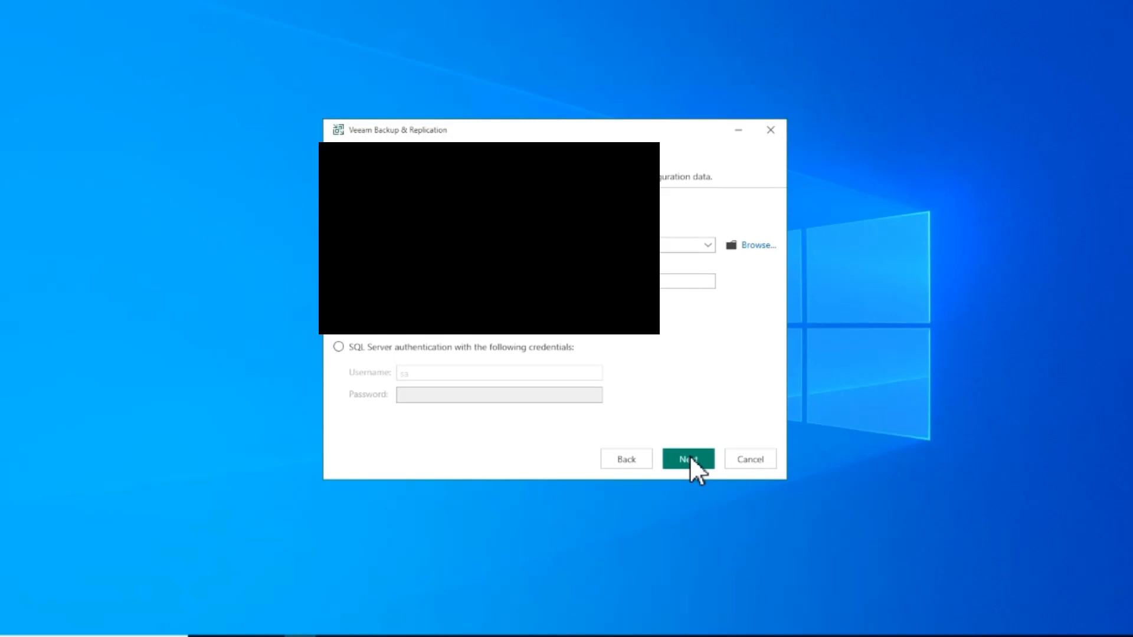
Keep the existing configuration database with Windows authentication, confirm its automatic upgrade, and start the upgrade past the Improved Backup Copy jobs issue.
{"action": "left_click", "coordinate": [690, 460]}
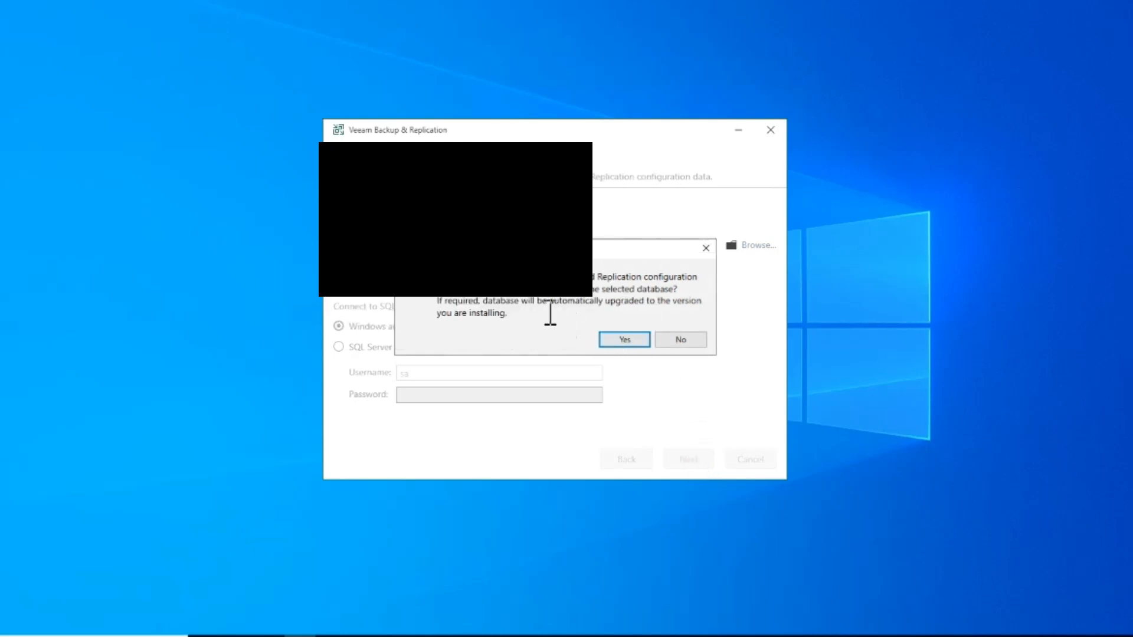
{"action": "left_click", "coordinate": [620, 338]}
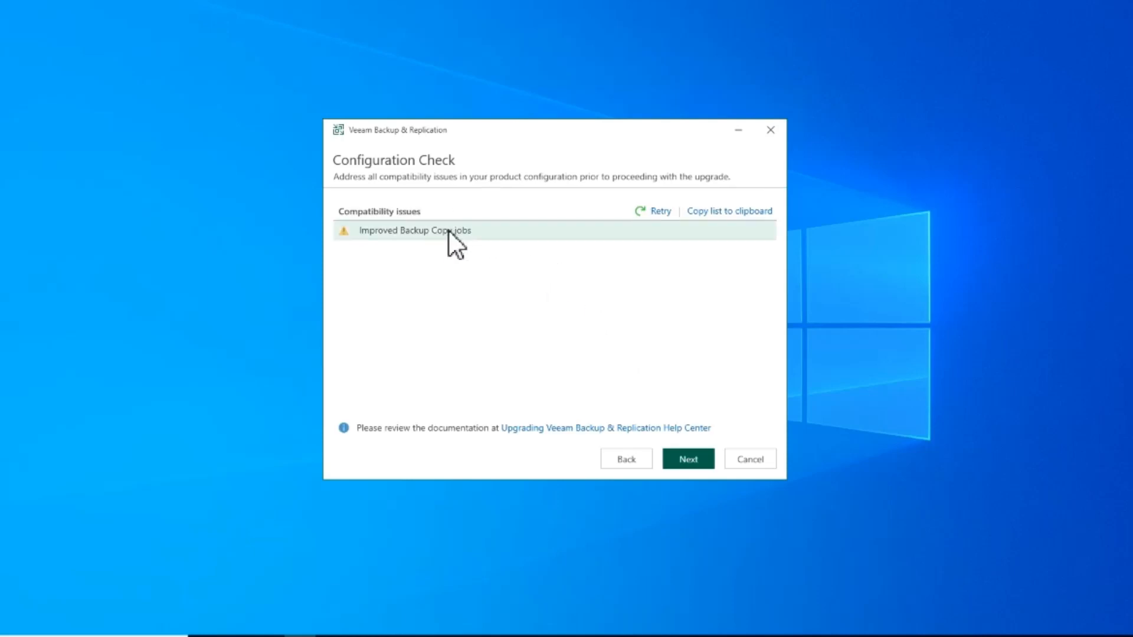
{"action": "mouse_move", "coordinate": [448, 230]}
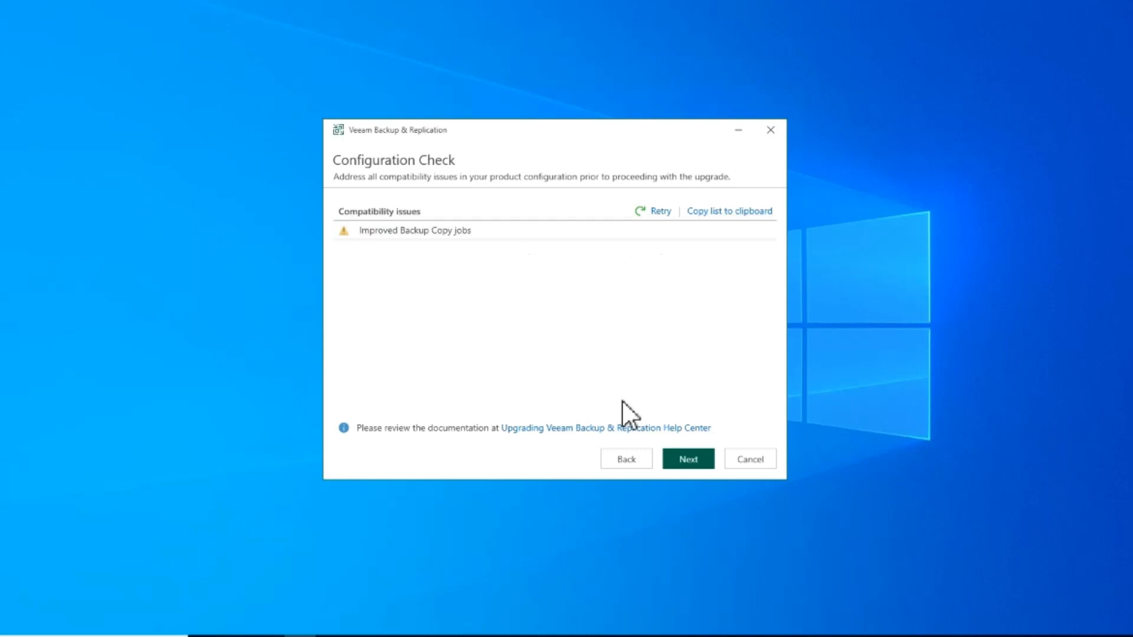
{"action": "left_click", "coordinate": [684, 460]}
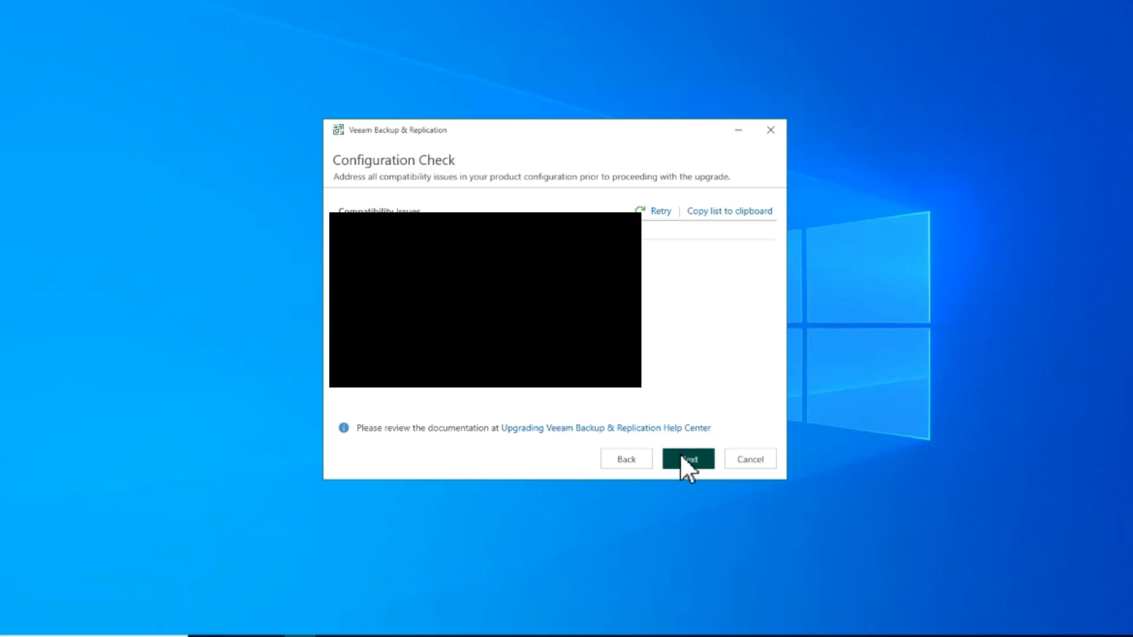
{"action": "left_click", "coordinate": [684, 459]}
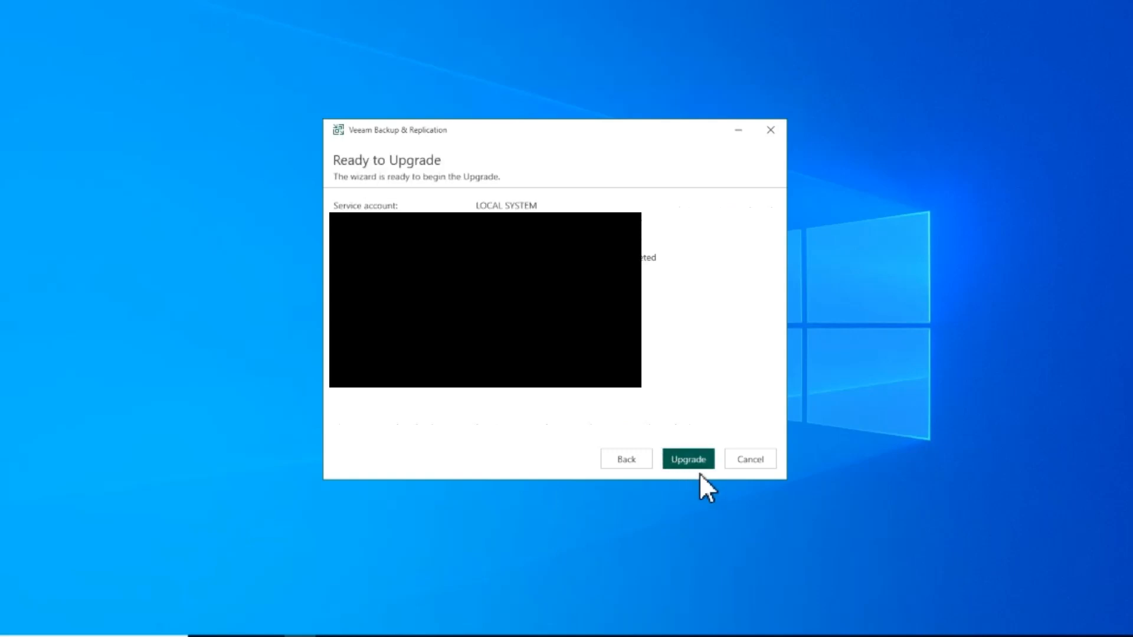
{"action": "left_click", "coordinate": [692, 464]}
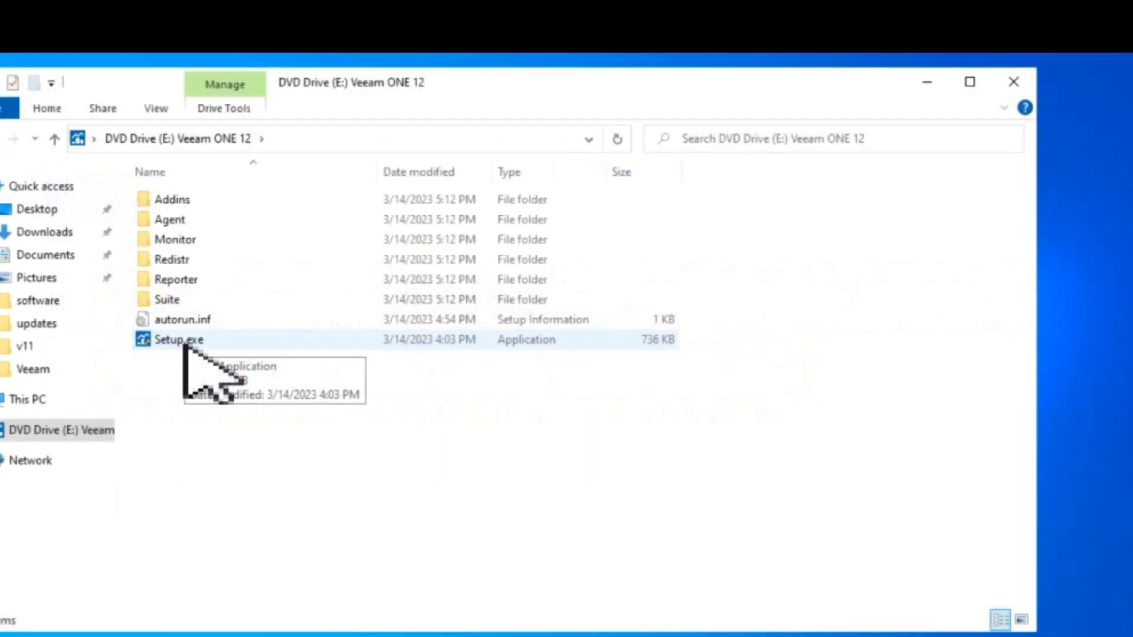
Launch the Veeam ONE 12 setup from the DVD drive.
{"action": "left_click", "coordinate": [185, 348]}
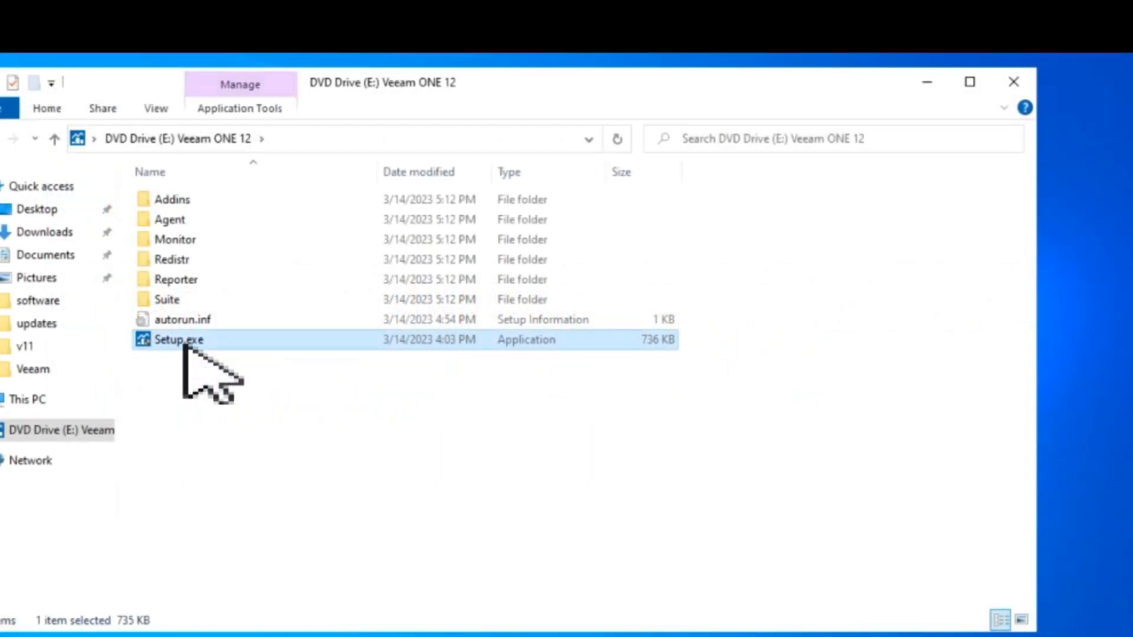
{"action": "double_click", "coordinate": [184, 349]}
{"action": "left_click", "coordinate": [491, 502]}
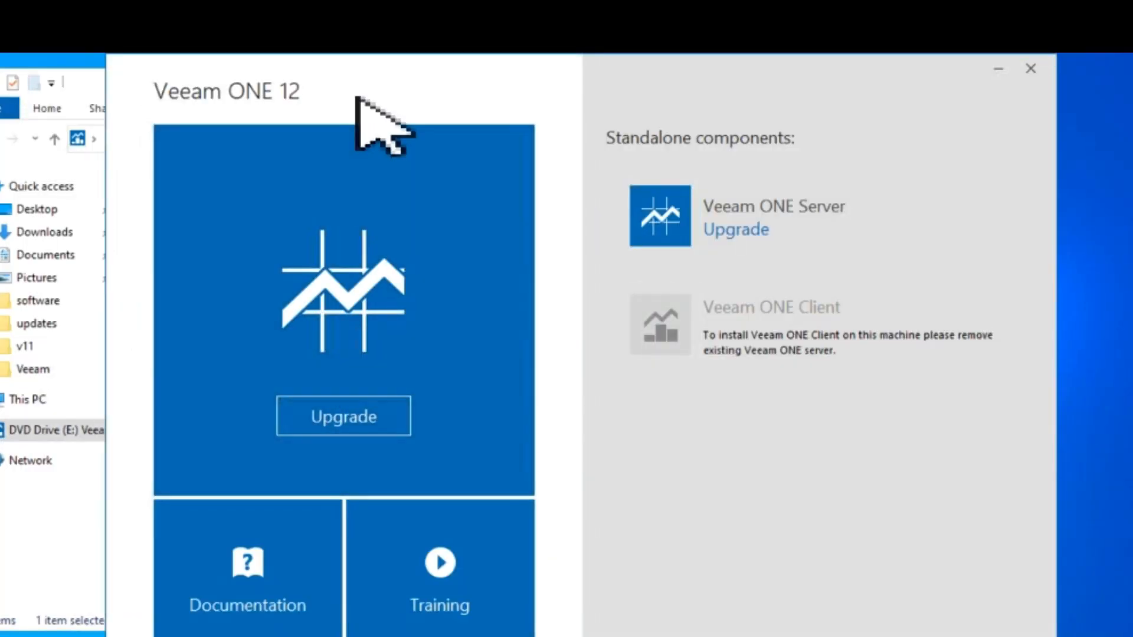
Start the Veeam ONE upgrade by installing the Microsoft Visual C++ 2015-2022 Redistributable prerequisite and rebooting the computer.
{"action": "left_click", "coordinate": [371, 430]}
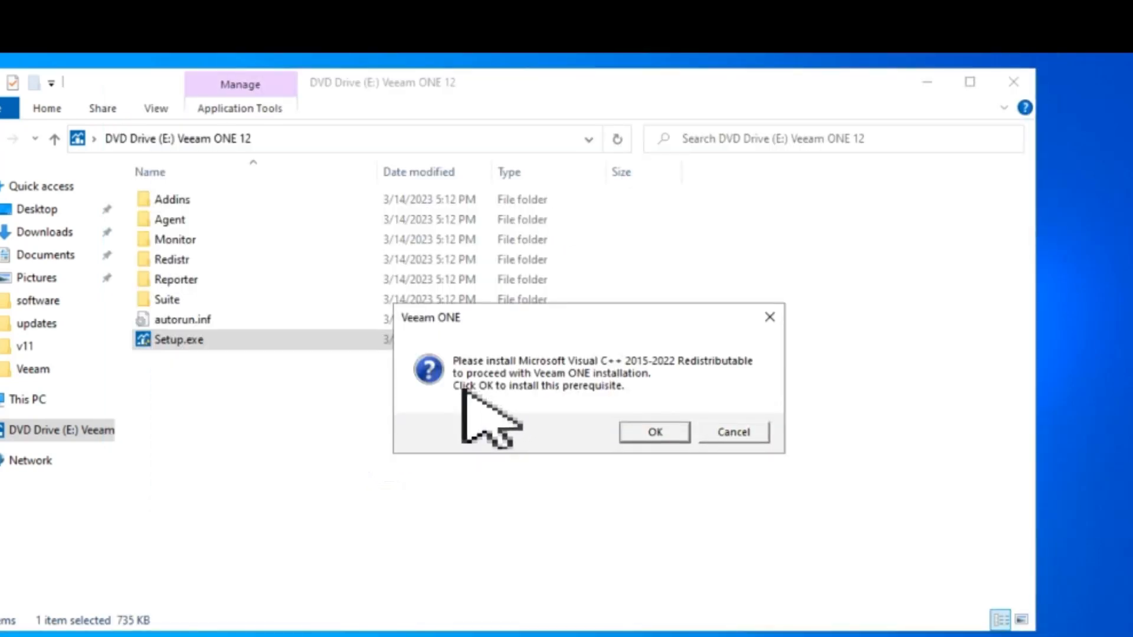
{"action": "left_click", "coordinate": [649, 436]}
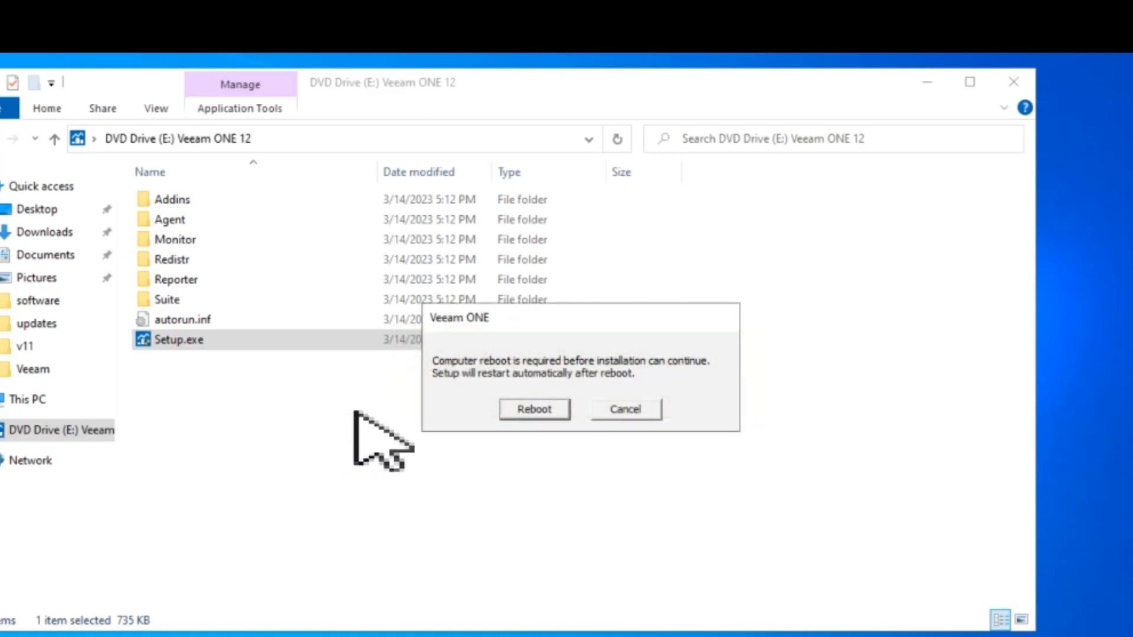
{"action": "left_click", "coordinate": [520, 407]}
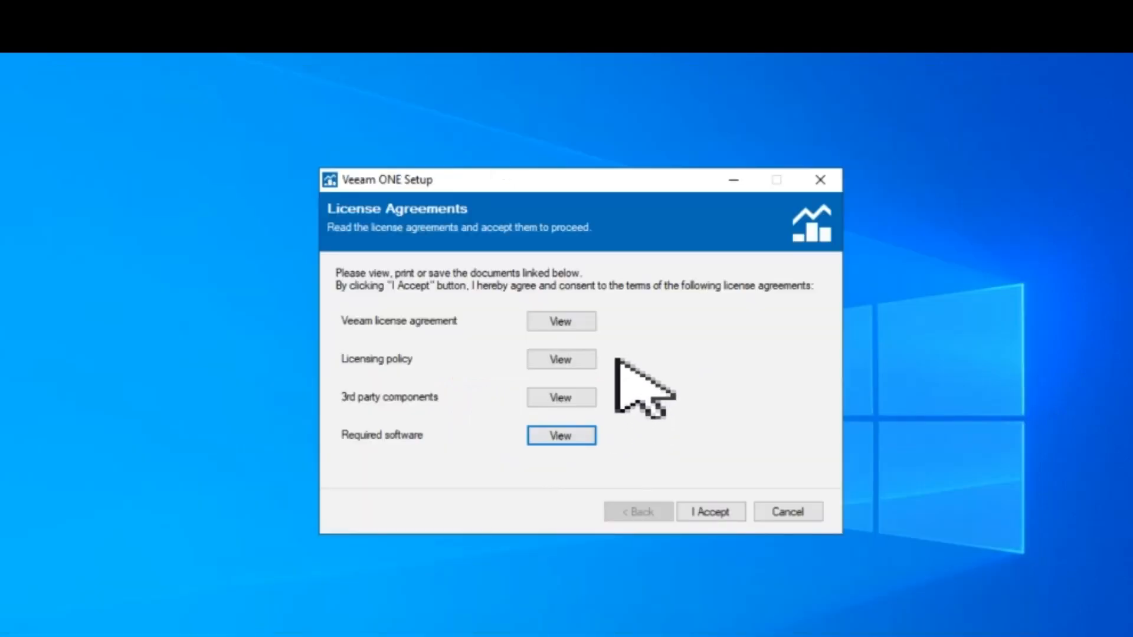
Accept the Veeam ONE license agreements and install the missing features listed in the system configuration check.
{"action": "left_click", "coordinate": [696, 514]}
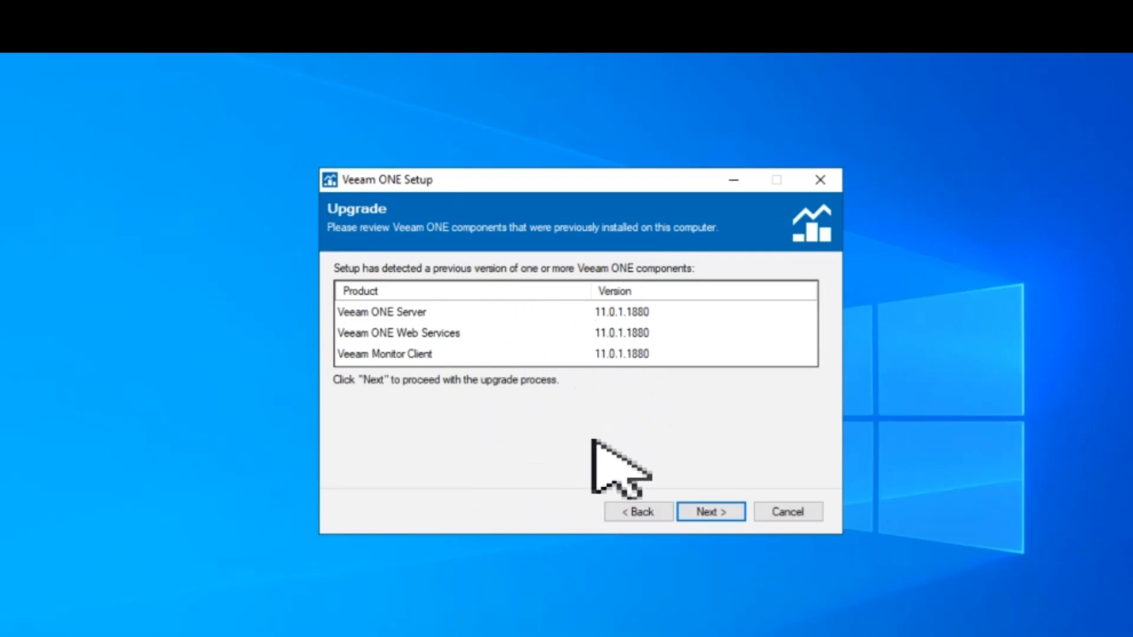
{"action": "left_click", "coordinate": [703, 515]}
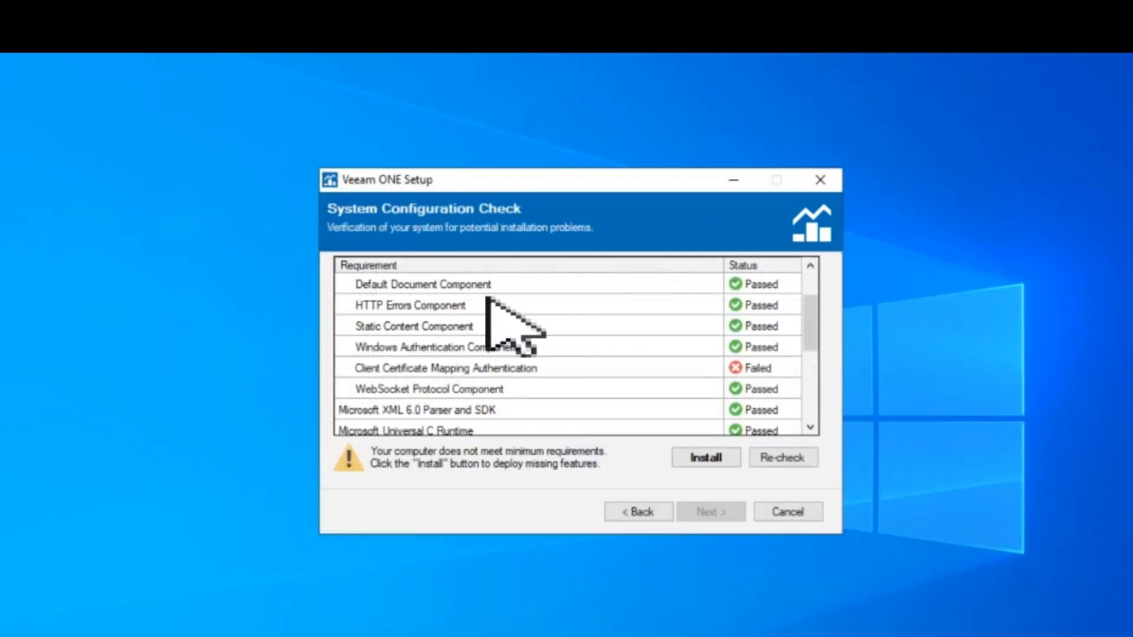
{"action": "scroll", "coordinate": [673, 390], "scroll_direction": "down", "scroll_amount": 2}
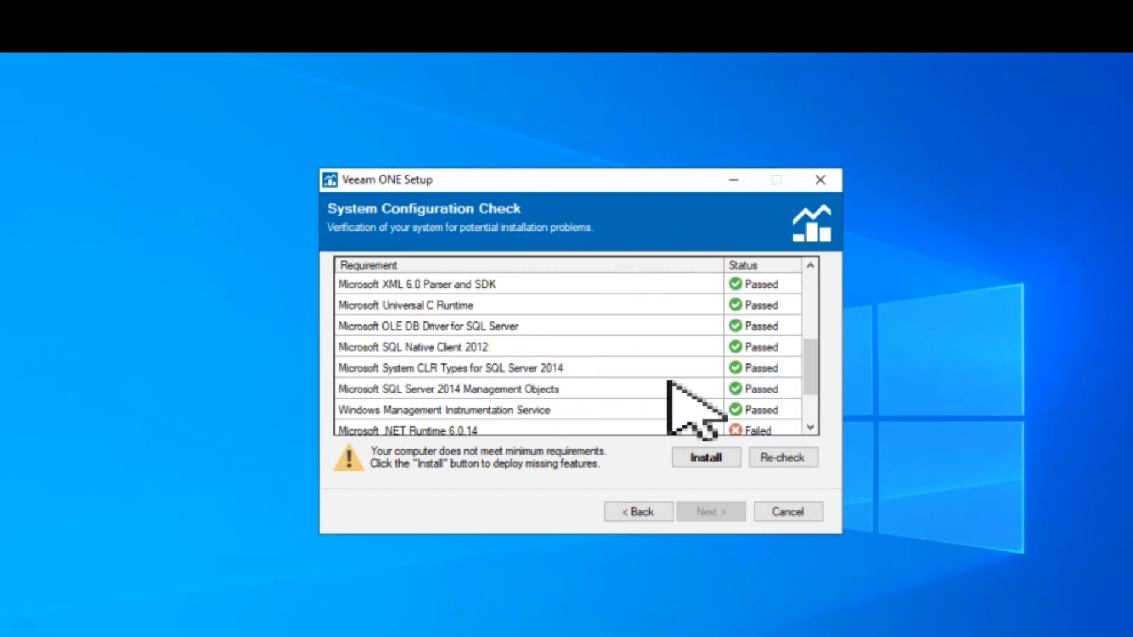
{"action": "scroll", "coordinate": [668, 382], "scroll_direction": "down", "scroll_amount": 1}
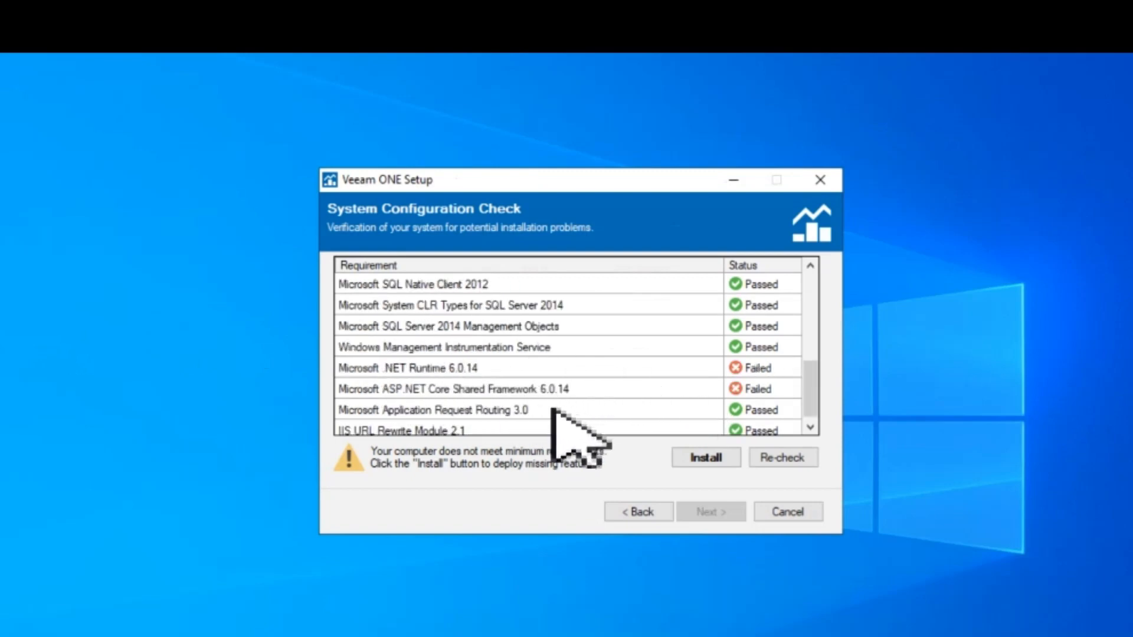
{"action": "scroll", "coordinate": [538, 414], "scroll_direction": "down", "scroll_amount": 1}
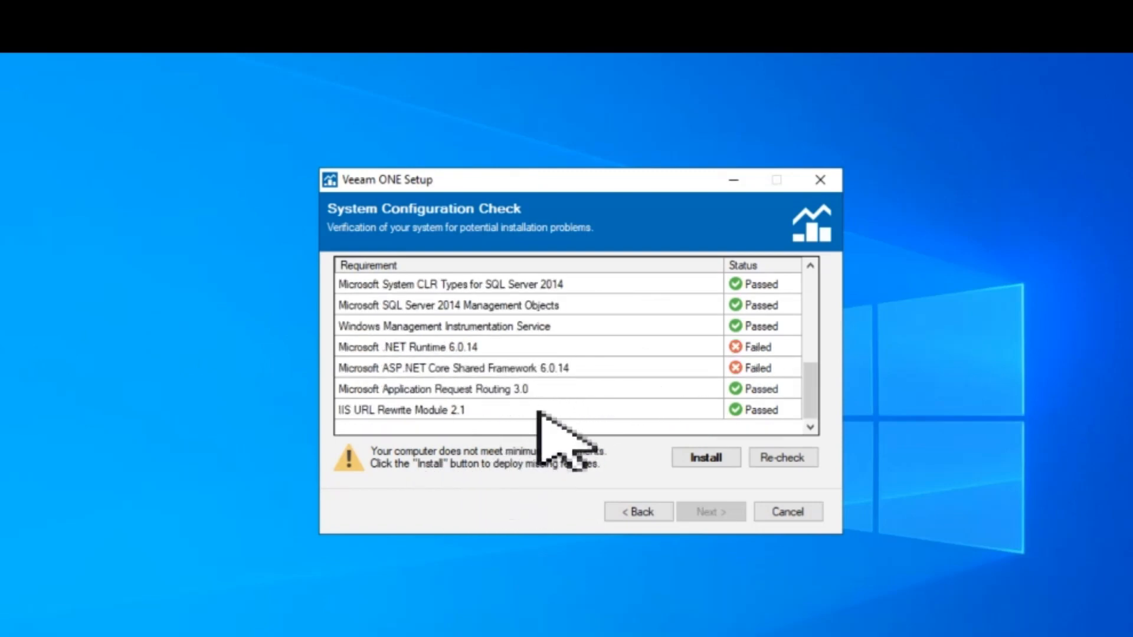
{"action": "left_click", "coordinate": [702, 460]}
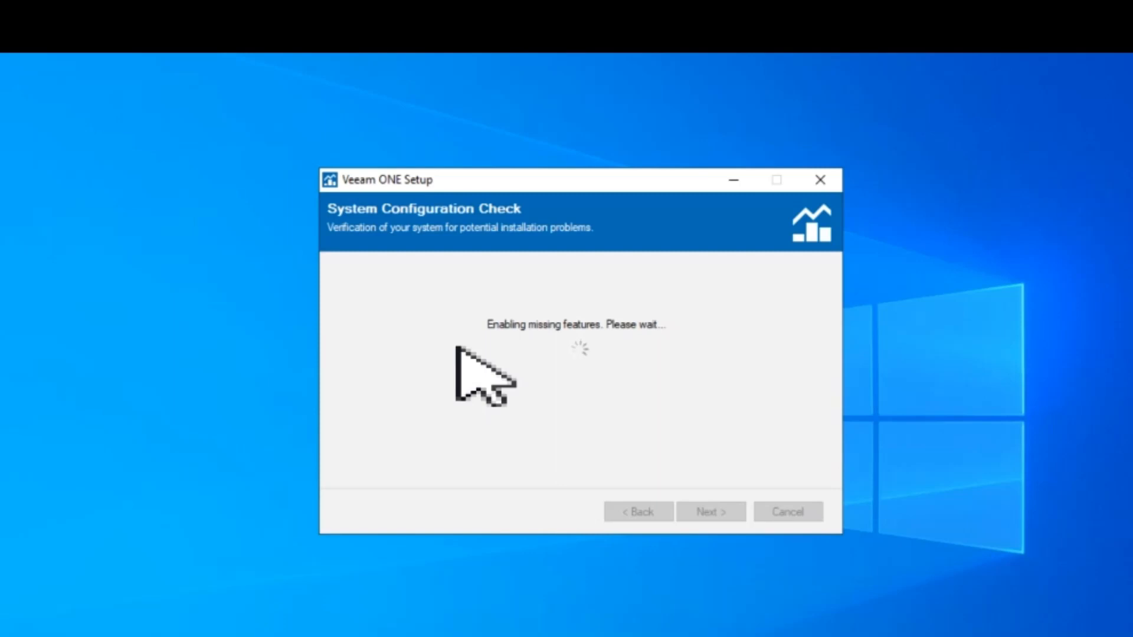
{"action": "scroll", "coordinate": [531, 347], "scroll_direction": "down", "scroll_amount": 5}
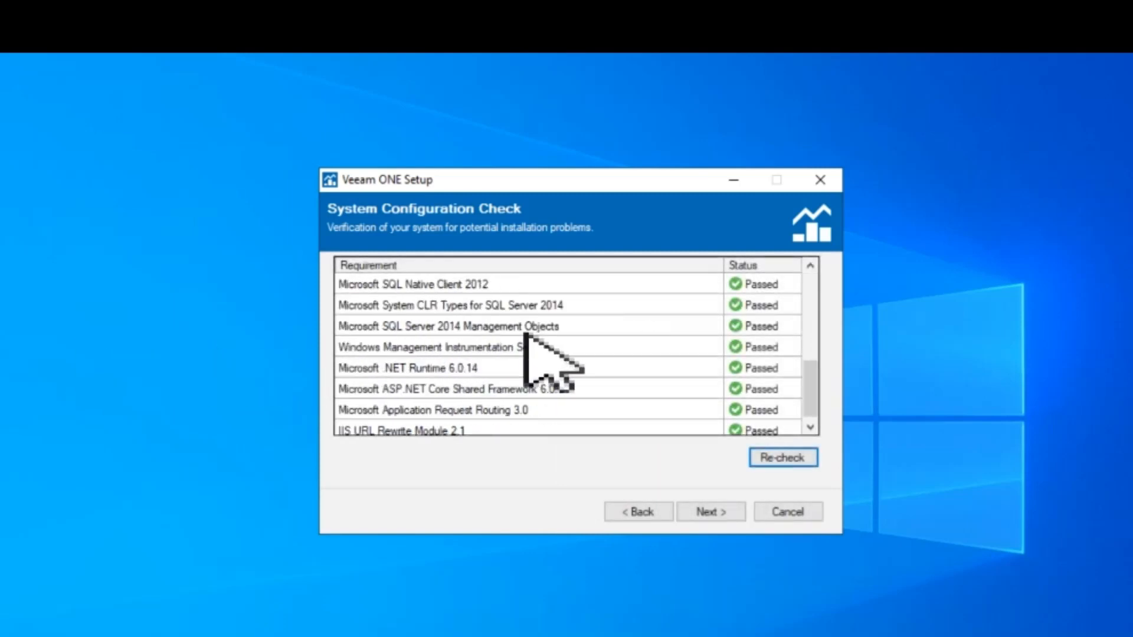
{"action": "scroll", "coordinate": [524, 333], "scroll_direction": "down", "scroll_amount": 1}
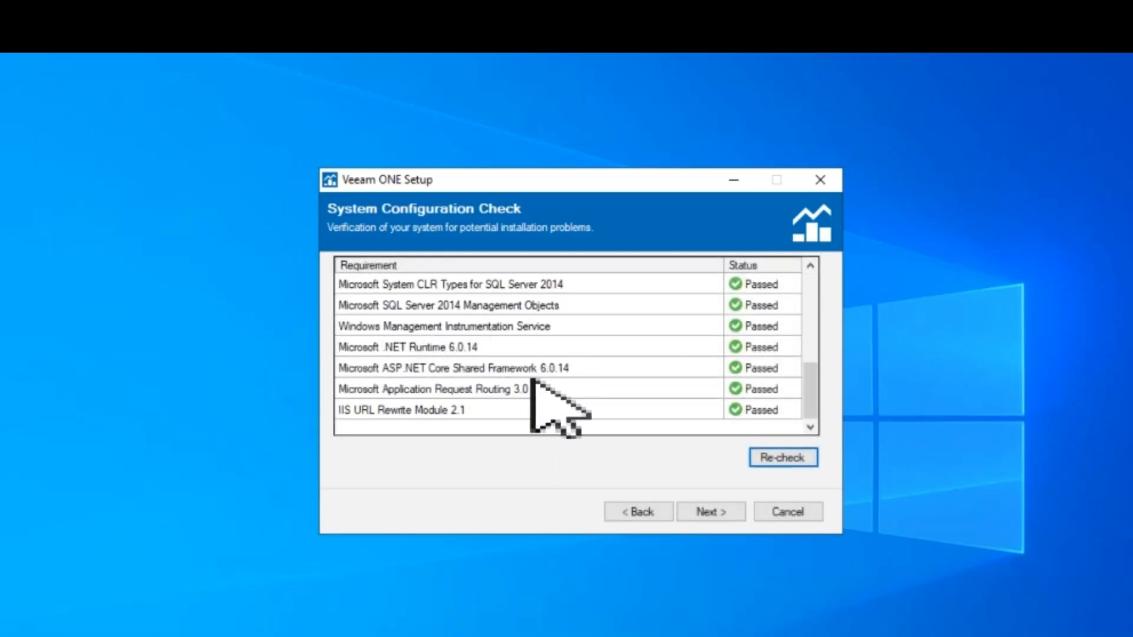
{"action": "left_click", "coordinate": [710, 512]}
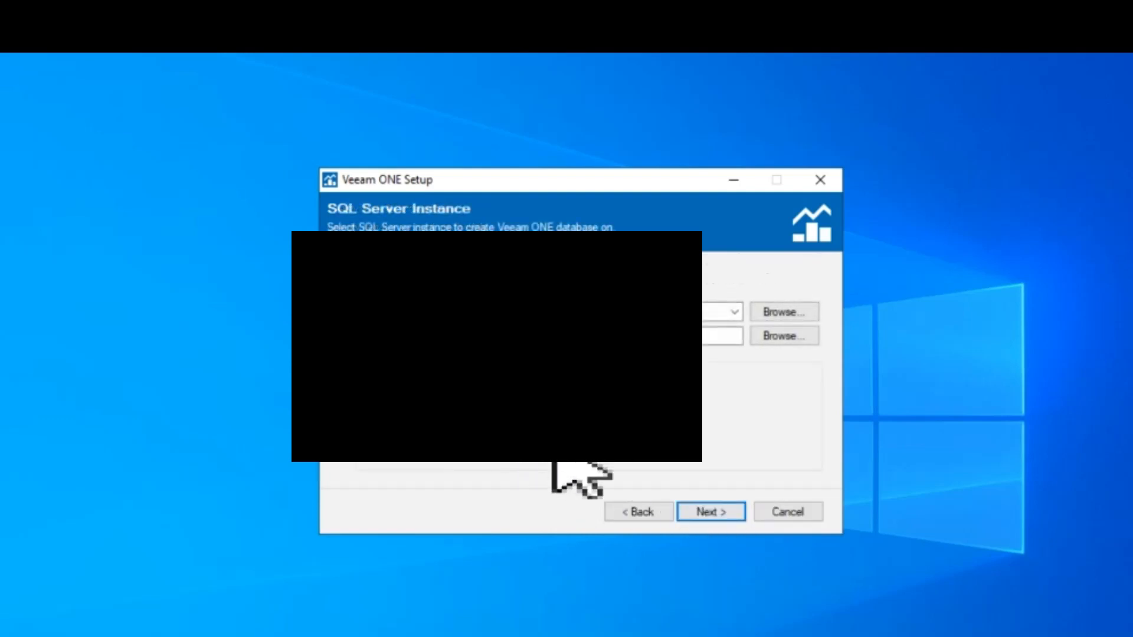
Keep the preselected SQL Server instance and Licensed mode with automatic license updates, and proceed with the Veeam ONE installation.
{"action": "left_click", "coordinate": [732, 513]}
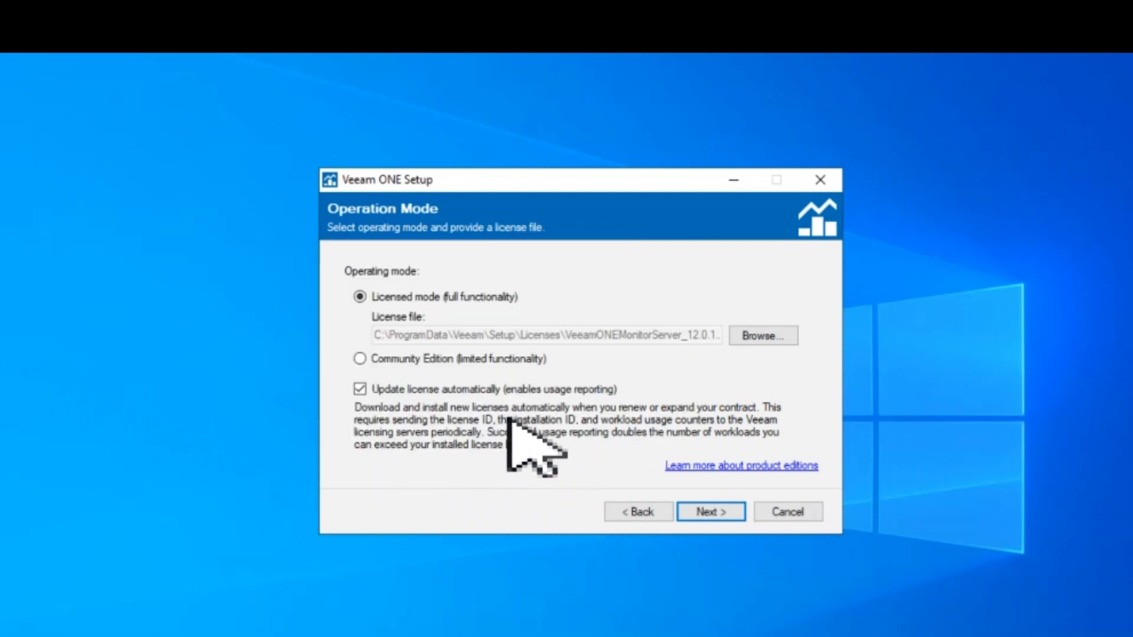
{"action": "left_click", "coordinate": [712, 520]}
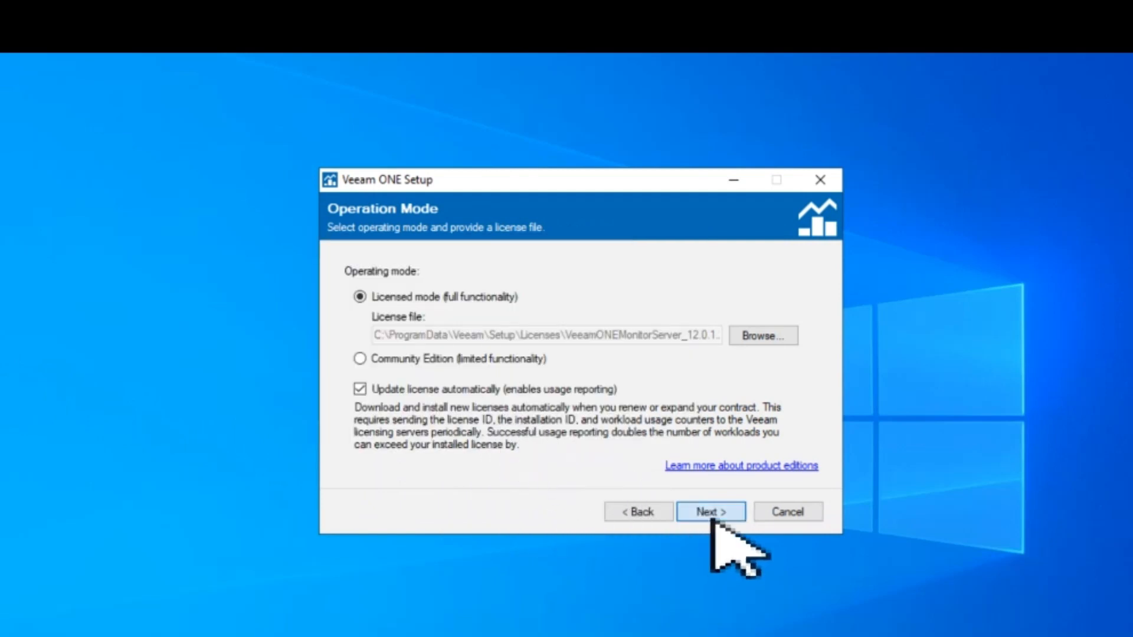
{"action": "left_click", "coordinate": [697, 513]}
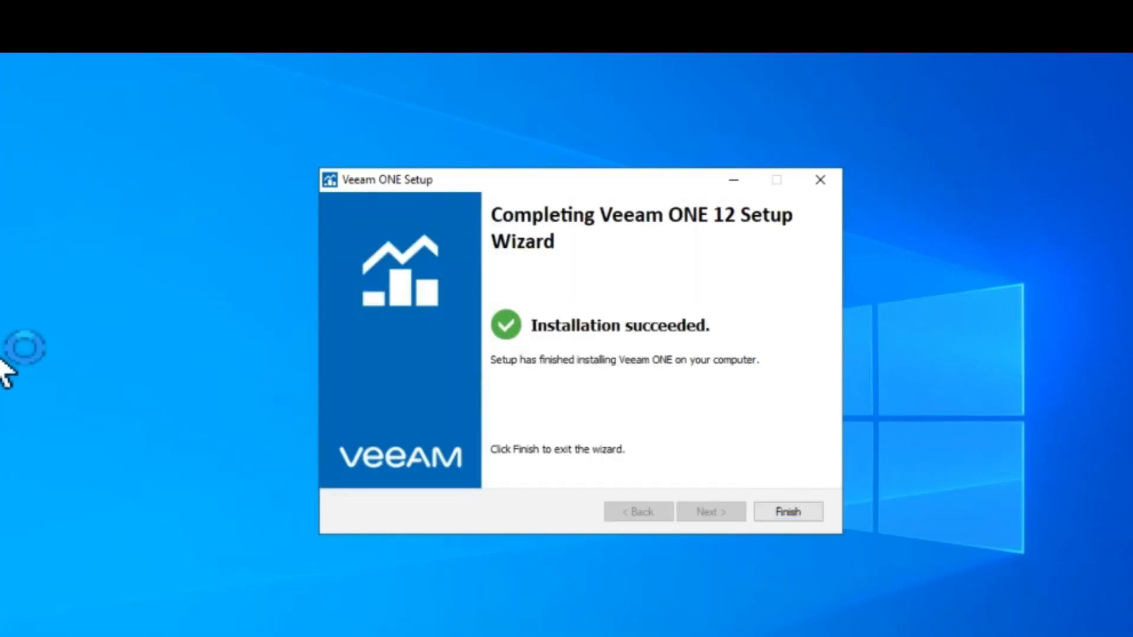
Finish the Veeam ONE 12 setup wizard and restart the system immediately to apply the configuration changes.
{"action": "left_click", "coordinate": [774, 508]}
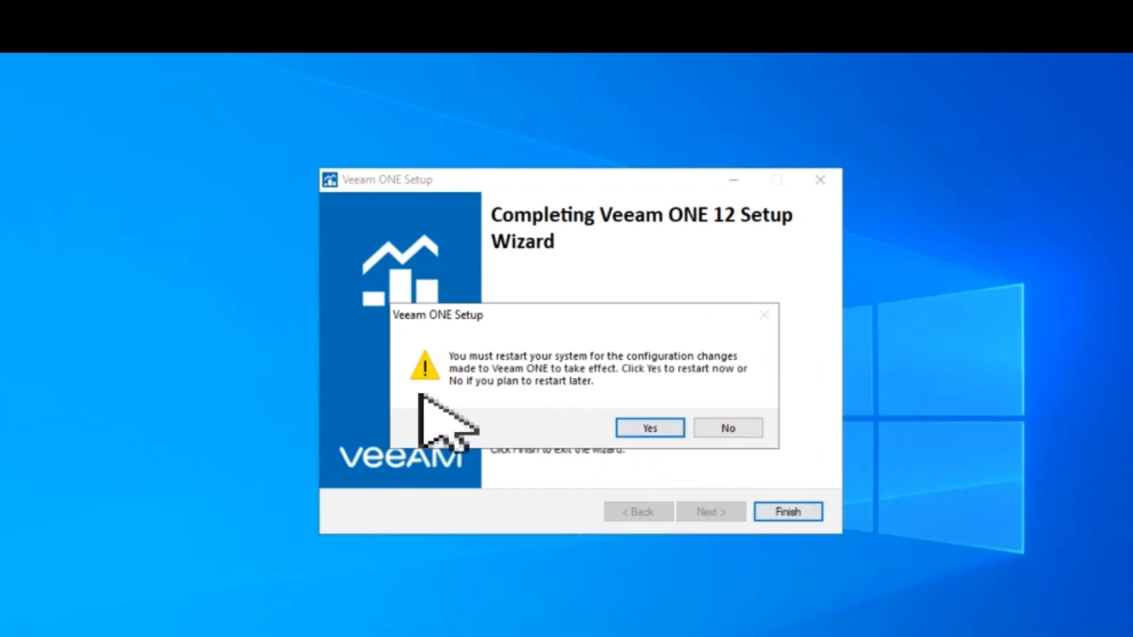
{"action": "left_click", "coordinate": [646, 428]}
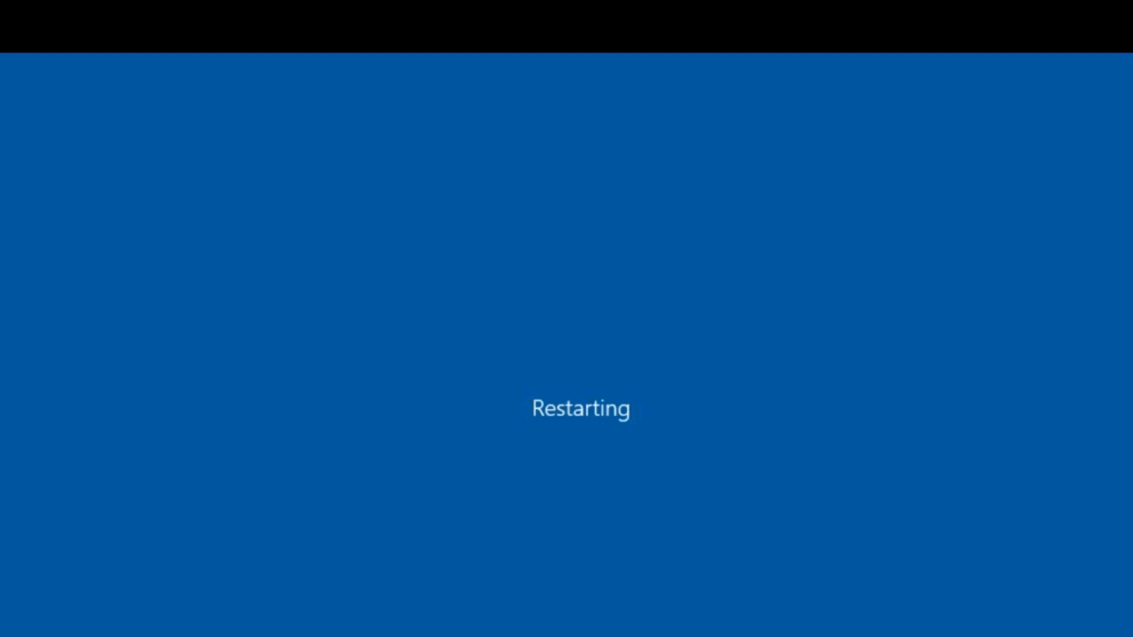